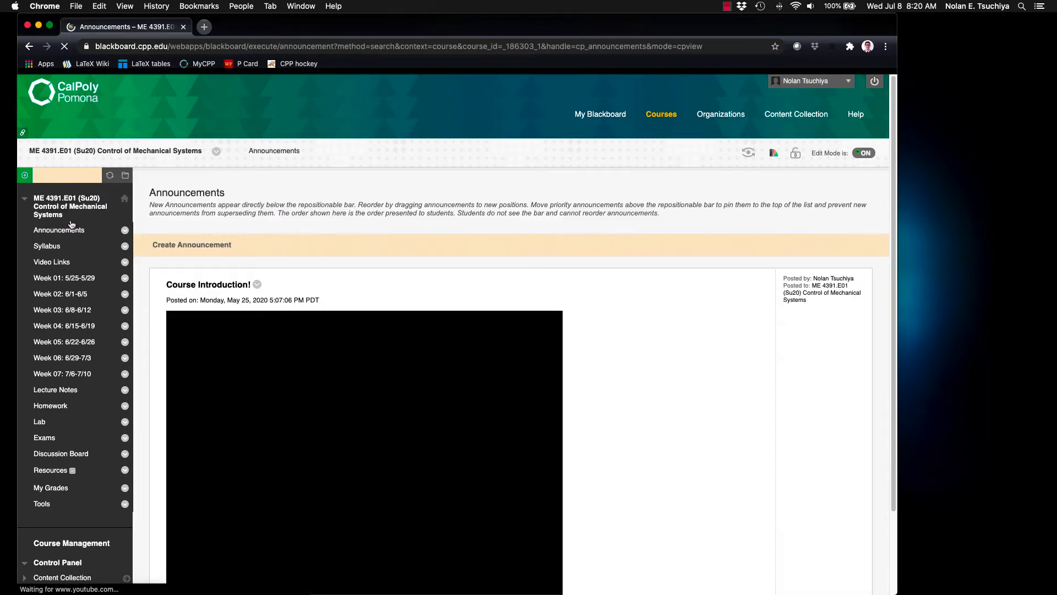
Step: Open the Needs Grading list from the course's Grade Center
mouse_move(894, 290)
mouse_down()
mouse_move(894, 396)
mouse_move(904, 280)
mouse_up()
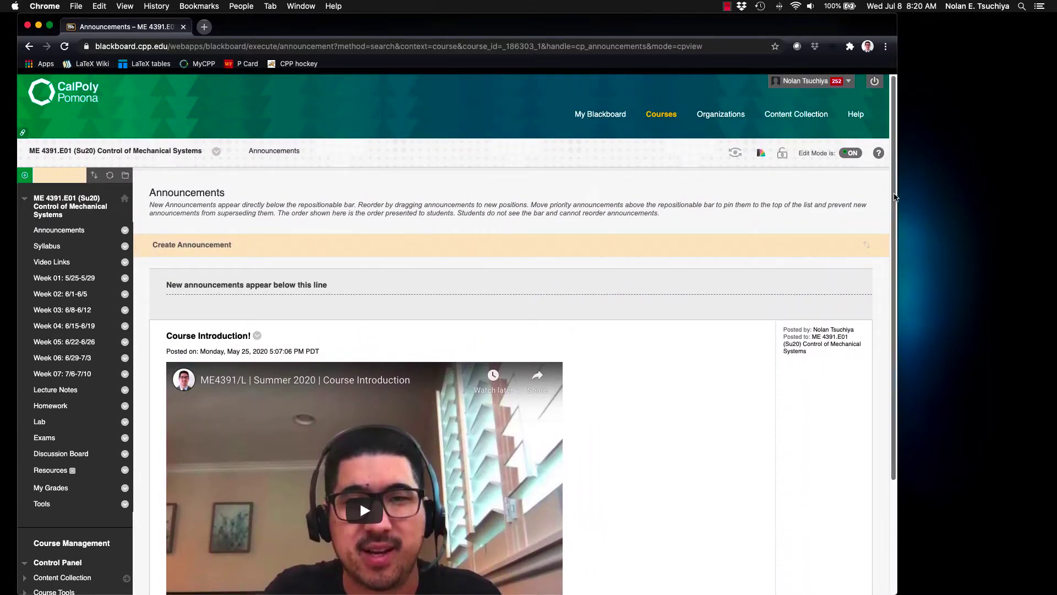
drag(893, 197, 887, 316)
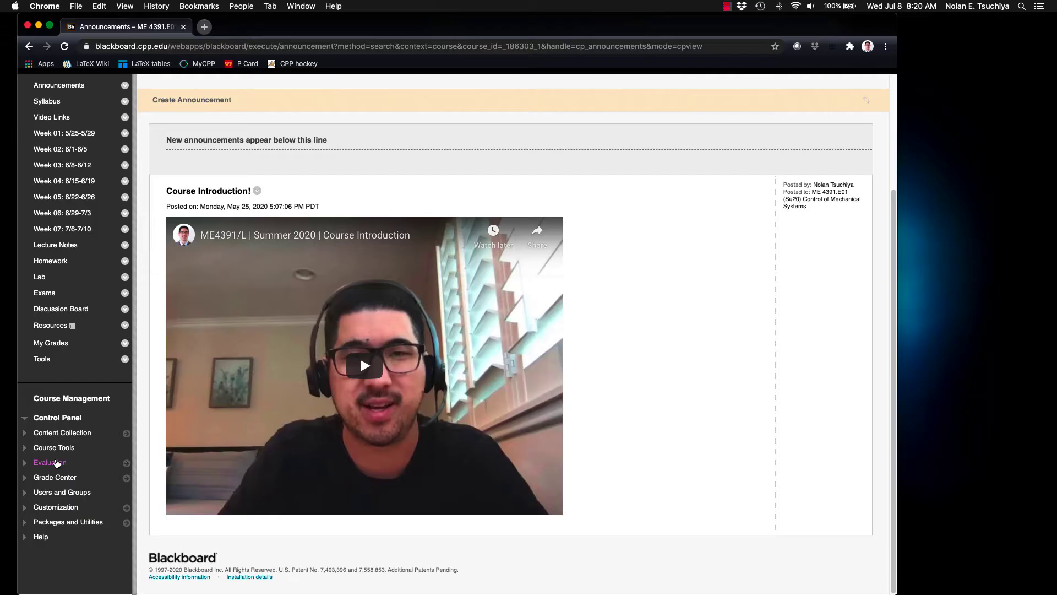
click(27, 480)
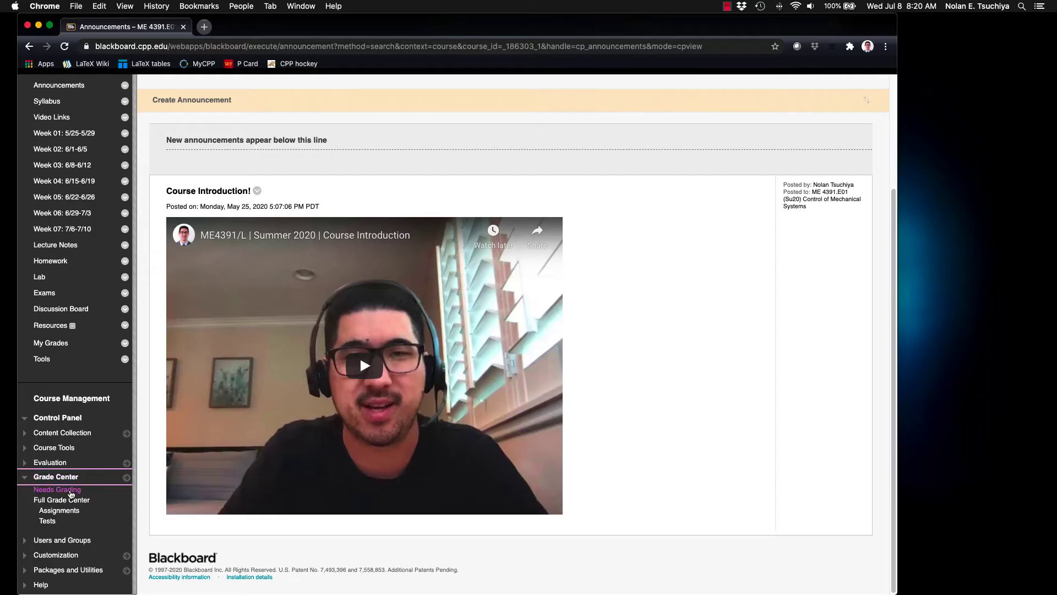
click(70, 492)
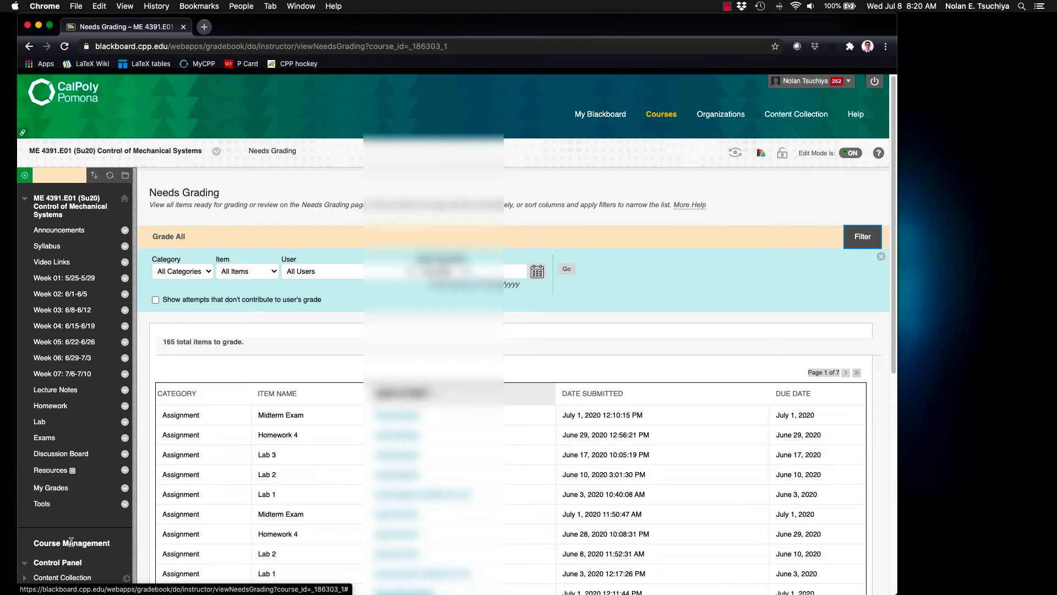
Step: Filter the items that need grading to the Midterm Exam only
scroll(881, 309, down, 3)
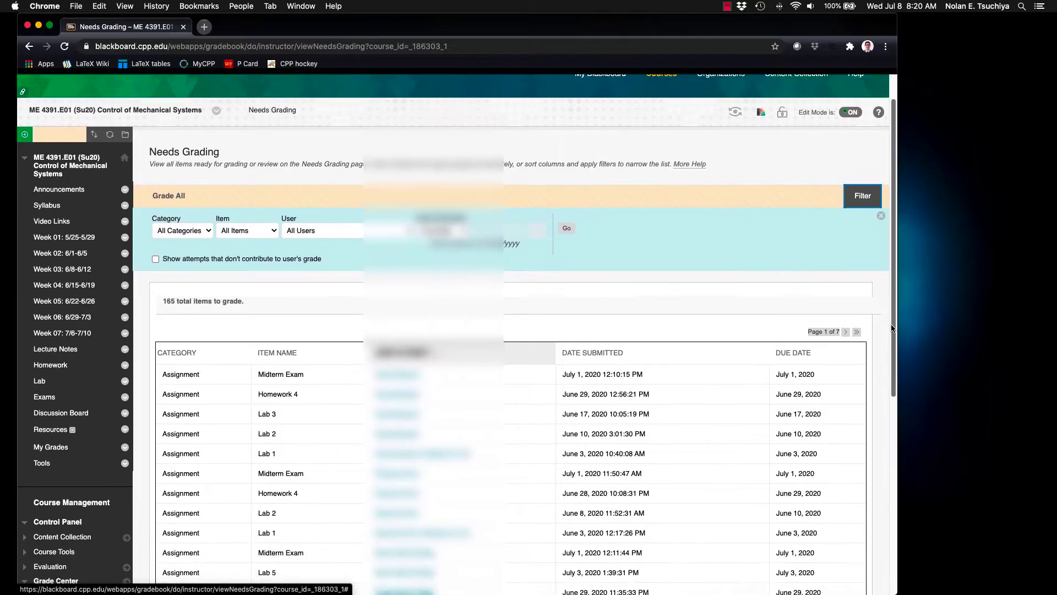
click(273, 201)
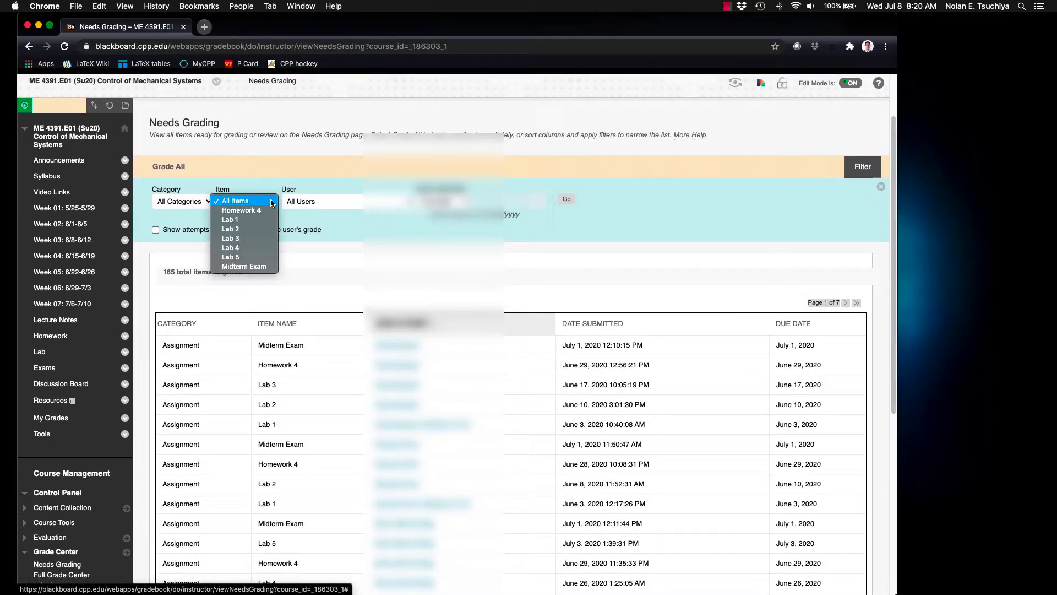
click(262, 267)
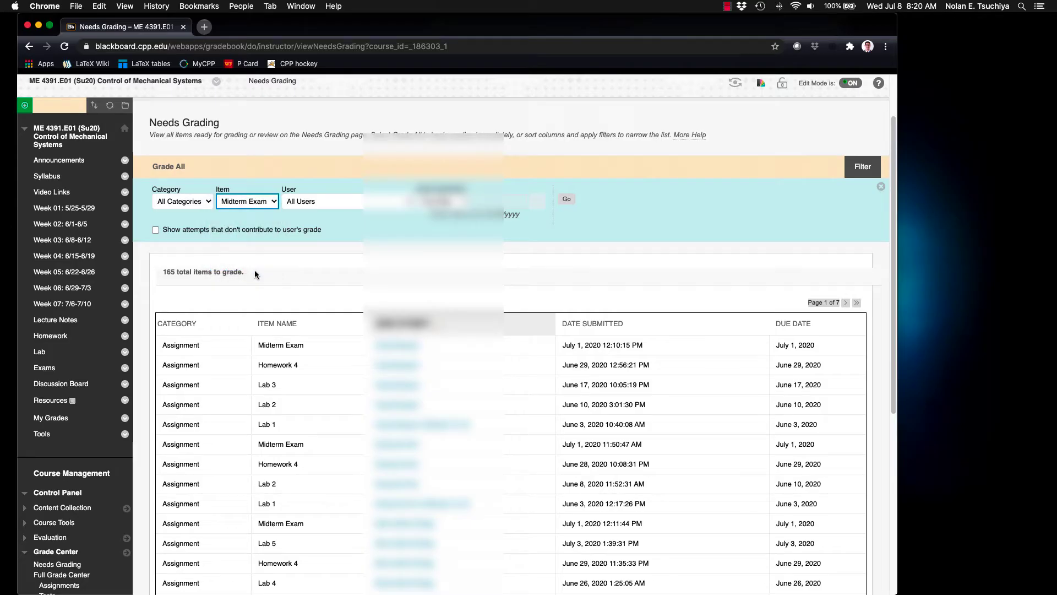
click(568, 200)
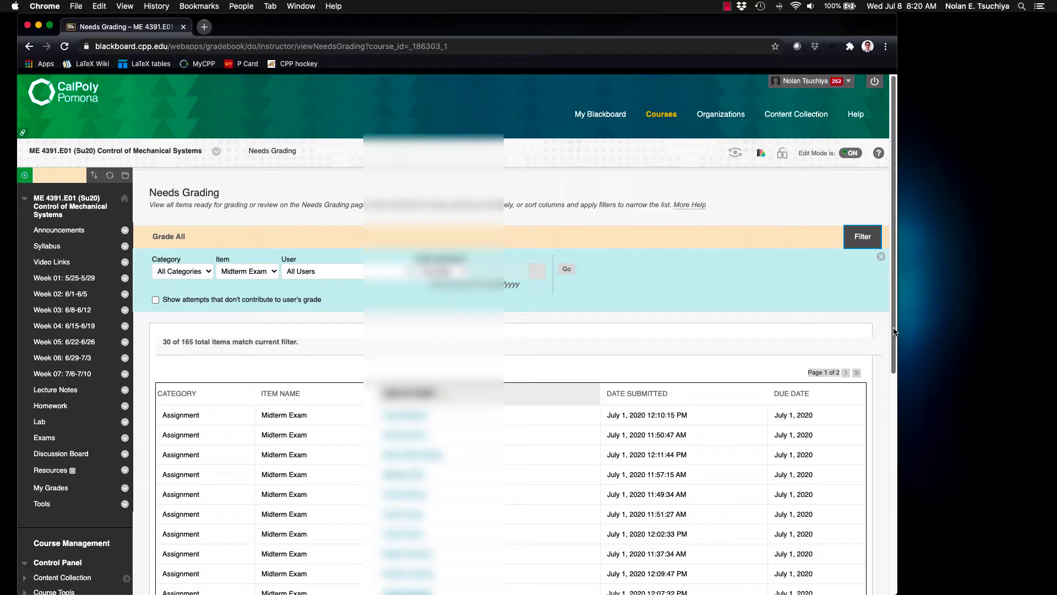
Step: Sort the midterm attempts by user attempt in descending order, and again in ascending order
drag(893, 332, 888, 437)
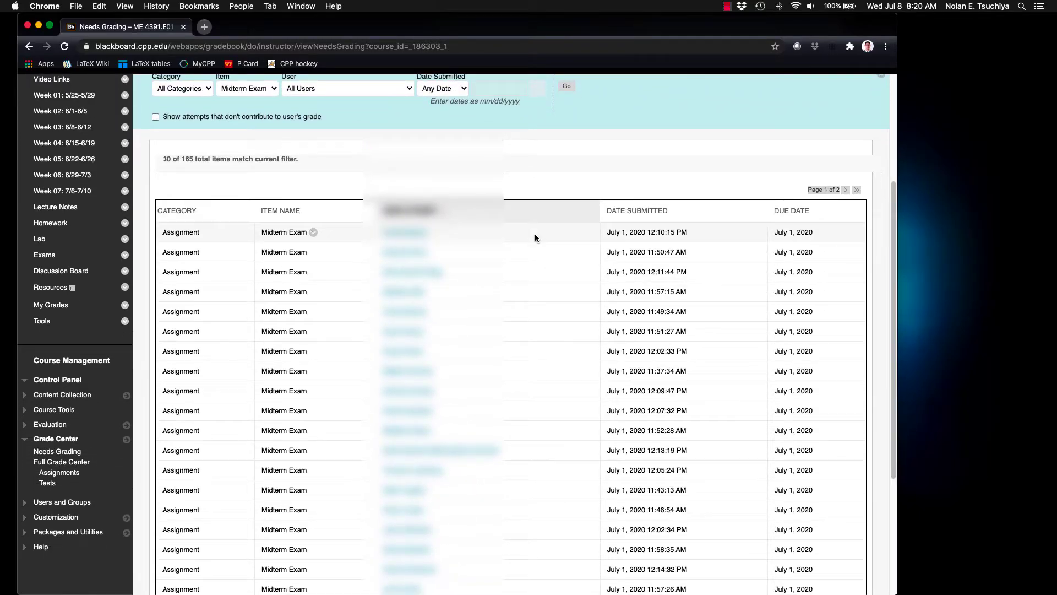
click(516, 216)
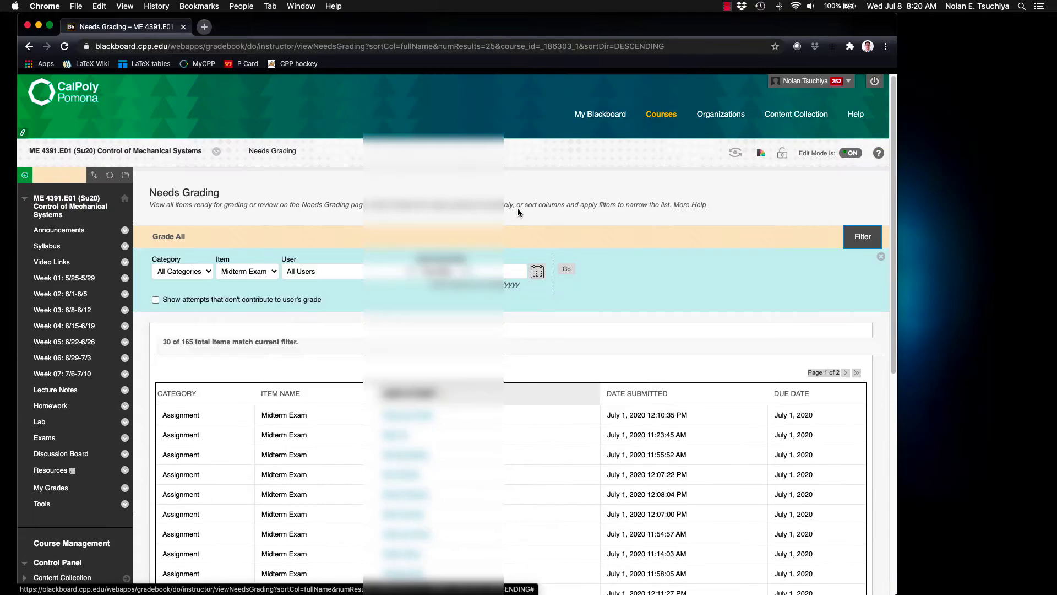
click(537, 393)
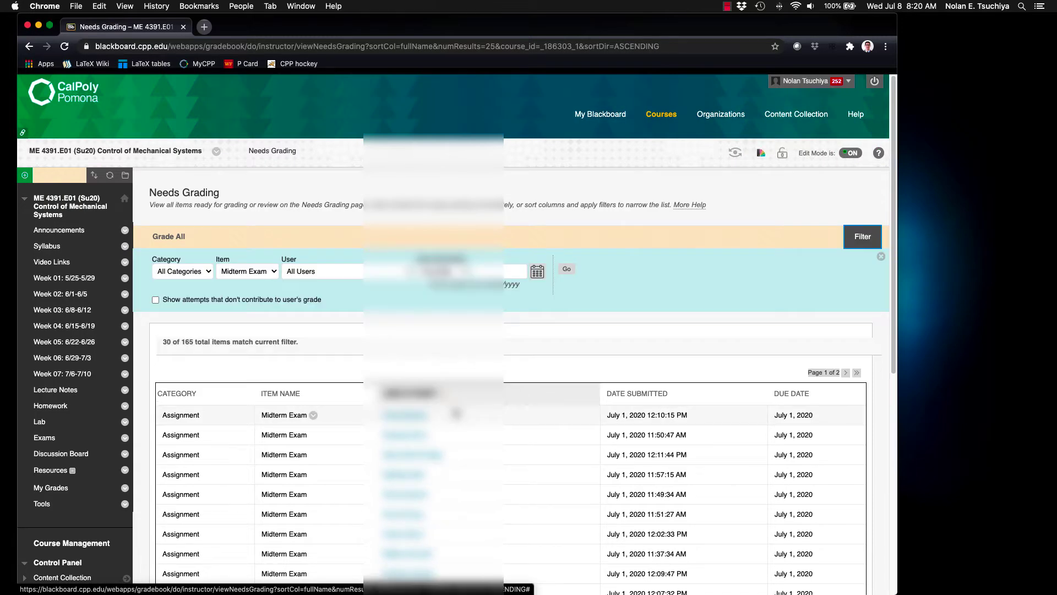
Step: Open the Midterm Exam attempt submitted at 11:58:35 AM for grading and bring the student's work into view
scroll(885, 381, down, 3)
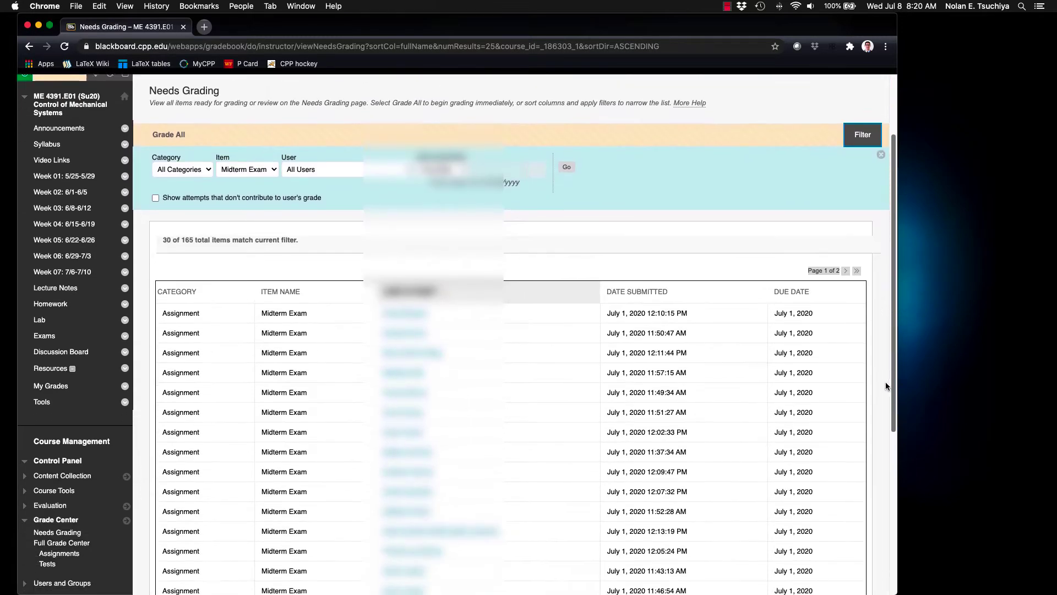
scroll(879, 424, down, 2)
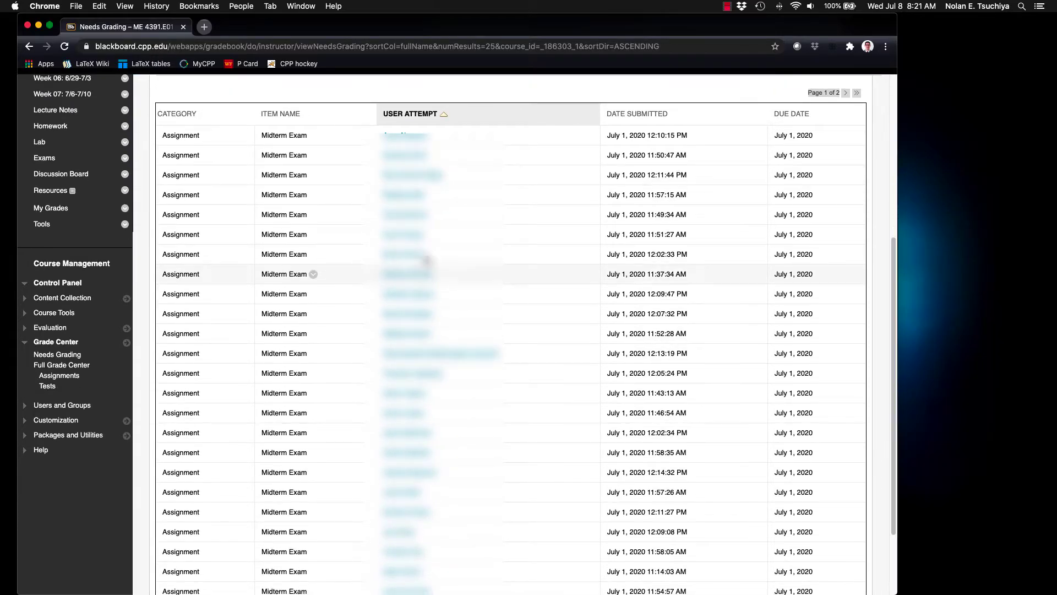
click(422, 453)
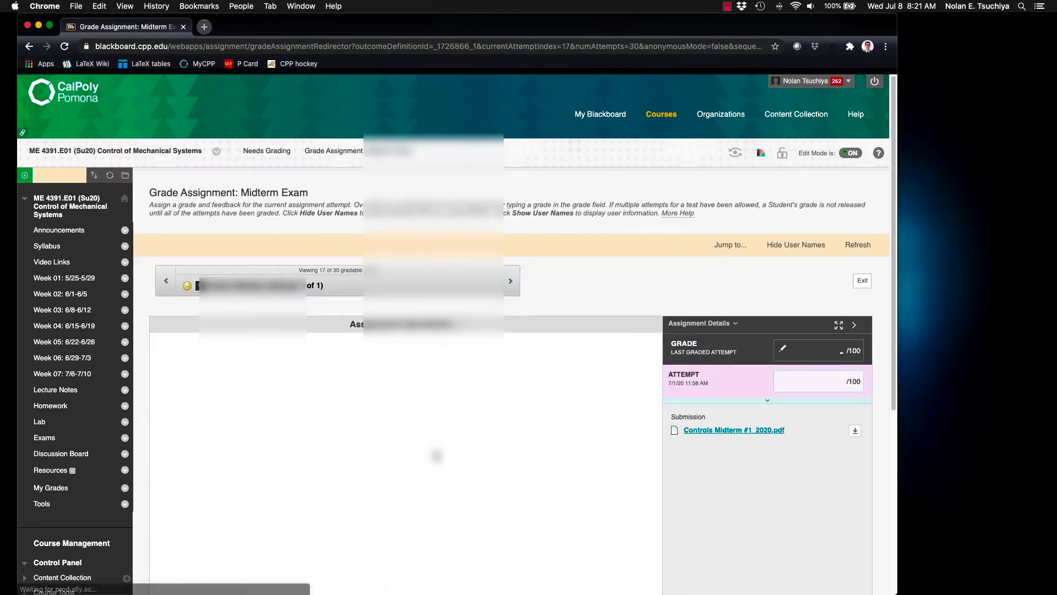
scroll(893, 301, down, 3)
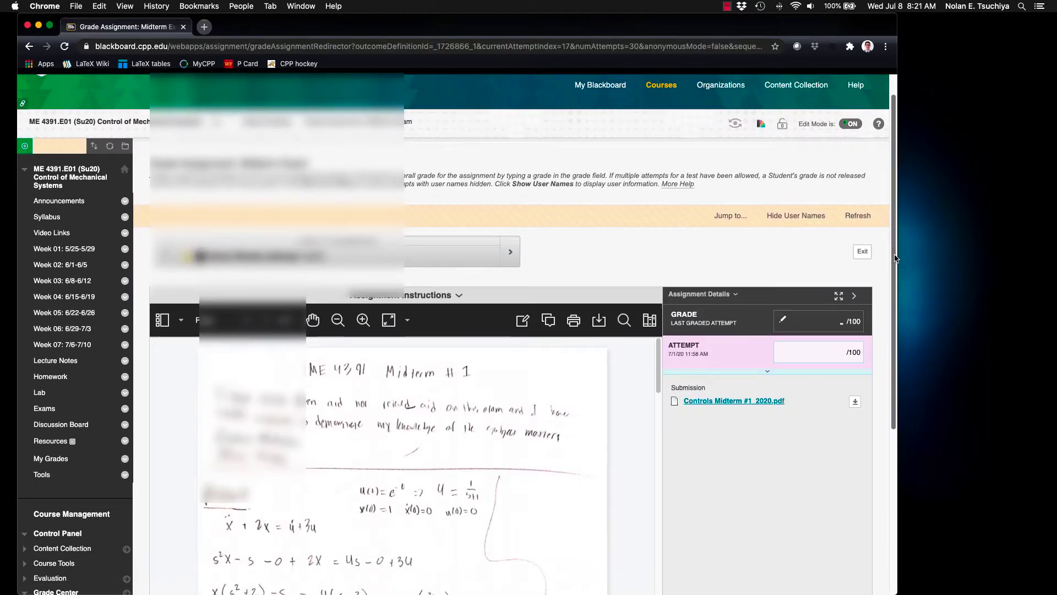
scroll(893, 302, down, 4)
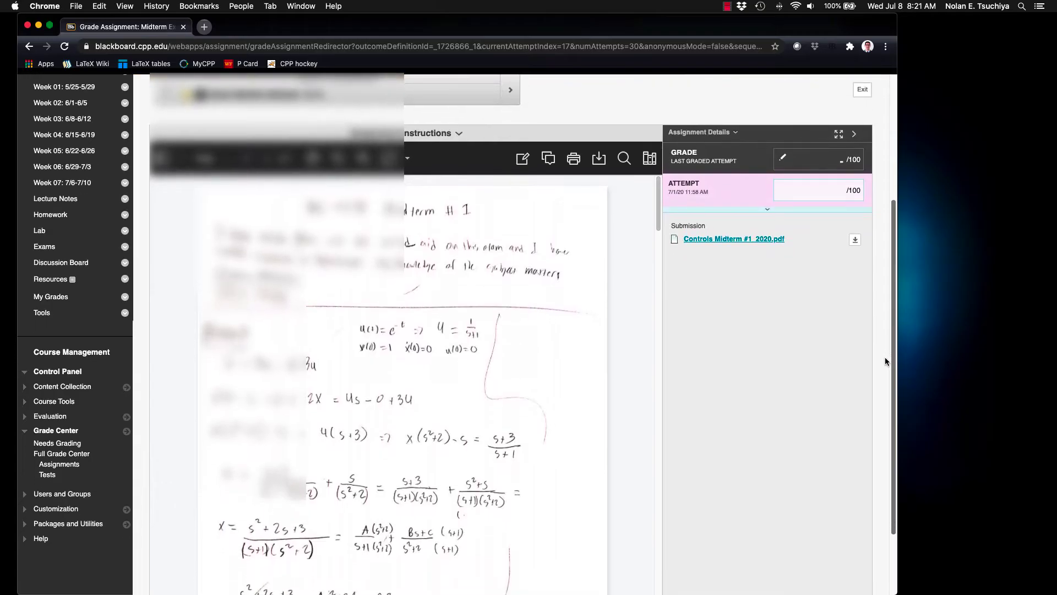
Step: Activate the drawing annotation tool and put a check mark beside the transformed equation near the start of Problem 1
click(523, 143)
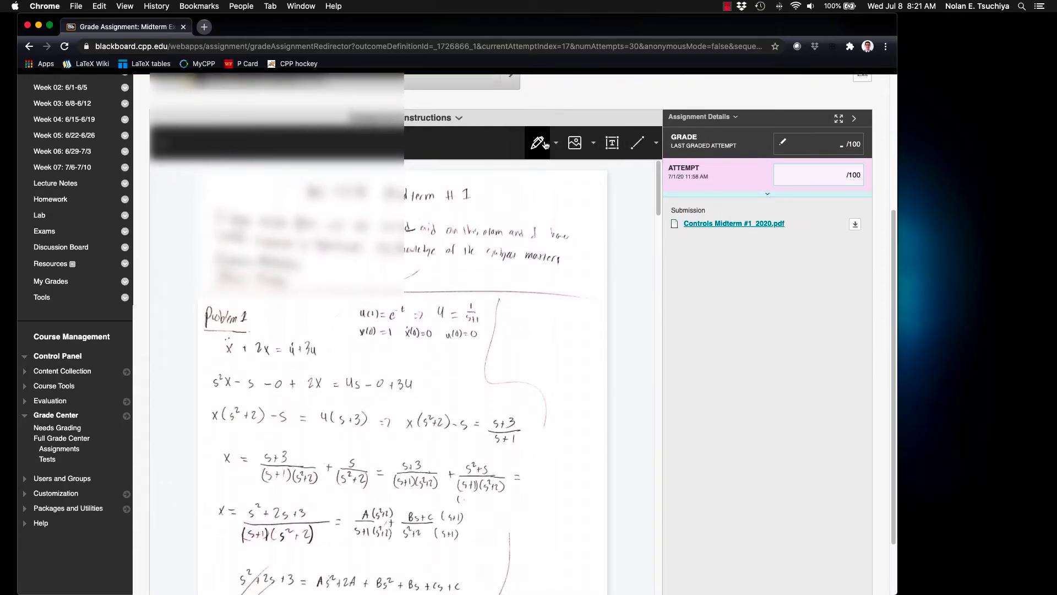
click(538, 143)
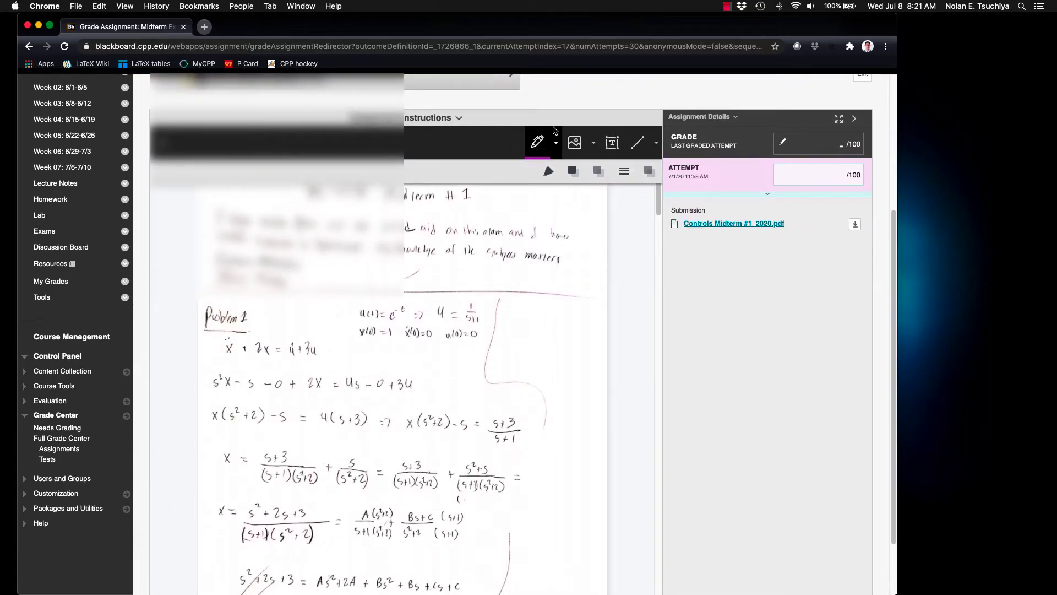
click(541, 148)
click(541, 147)
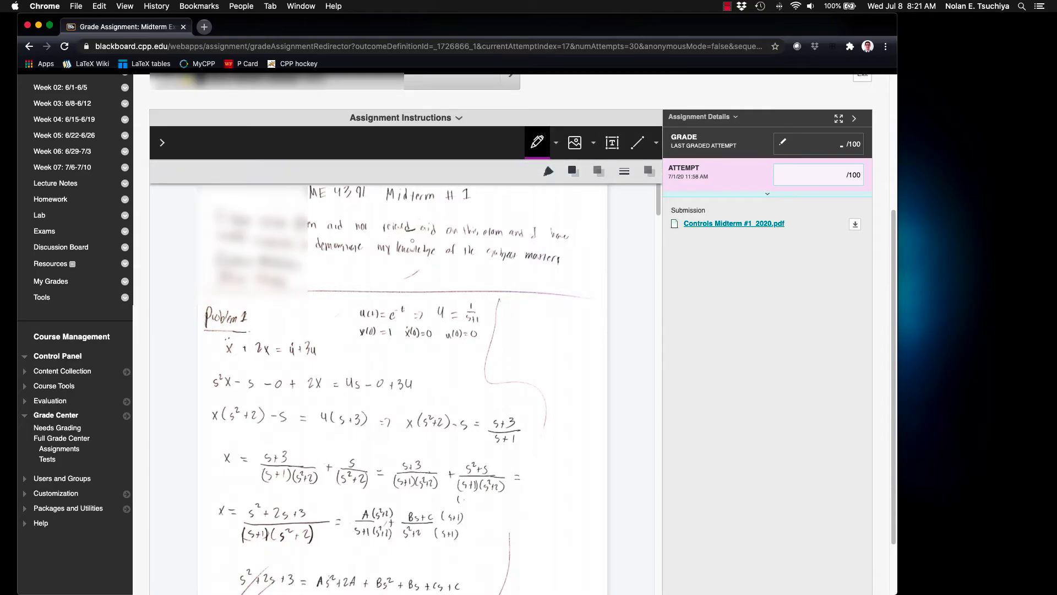
drag(307, 269, 335, 252)
scroll(550, 330, down, 5)
drag(446, 265, 463, 259)
scroll(463, 259, down, 2)
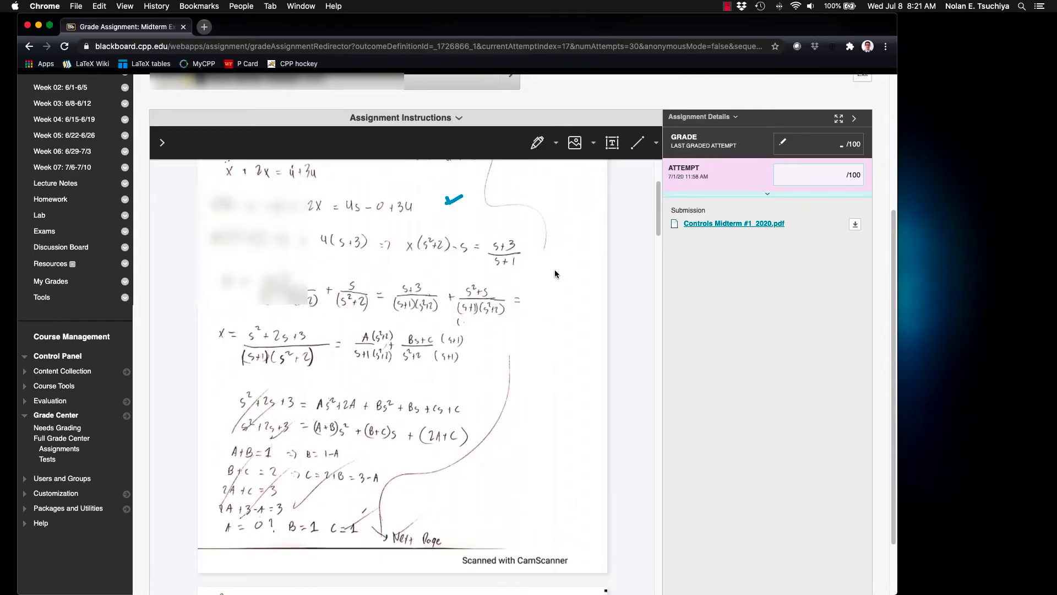
Step: Draw check marks on the partial-fraction setup, the coefficients A, B and C, and the boxed x(t) solution of Problem 1
drag(658, 225, 653, 273)
click(537, 142)
mouse_move(293, 454)
mouse_down()
mouse_move(311, 442)
mouse_move(367, 442)
mouse_up()
drag(402, 455, 424, 438)
drag(658, 273, 657, 294)
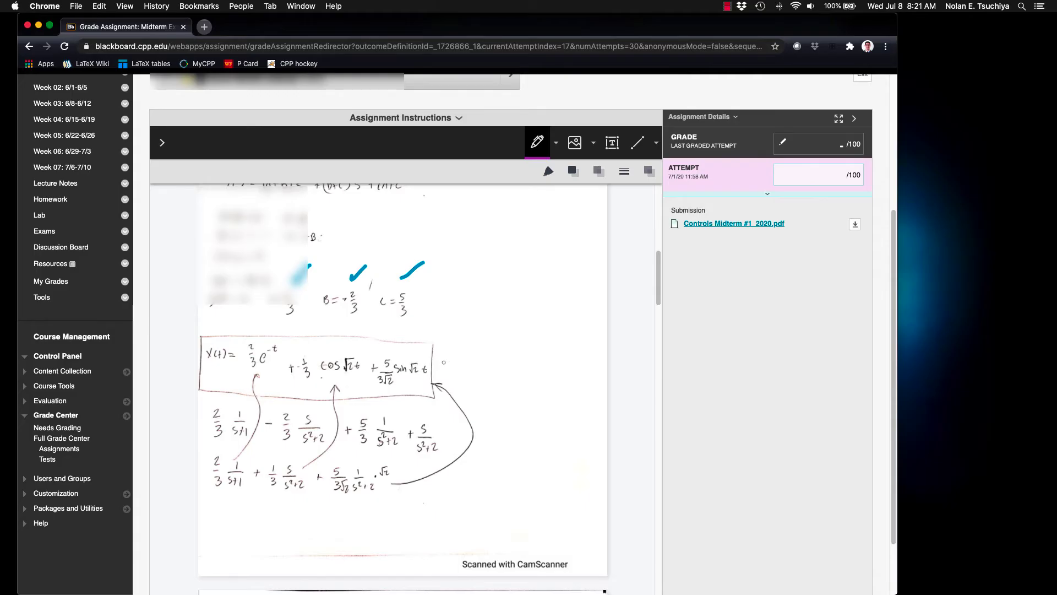
drag(443, 363, 471, 344)
drag(656, 287, 661, 212)
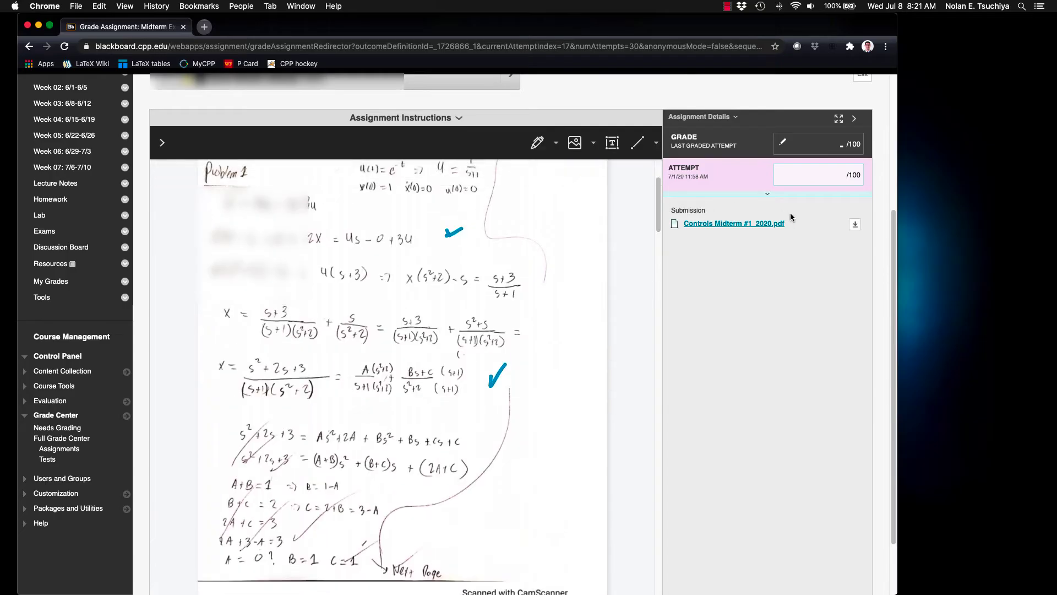
Step: Enter learner feedback for Problem 1, starting with "1:", and save the grading as a draft
click(791, 172)
click(693, 239)
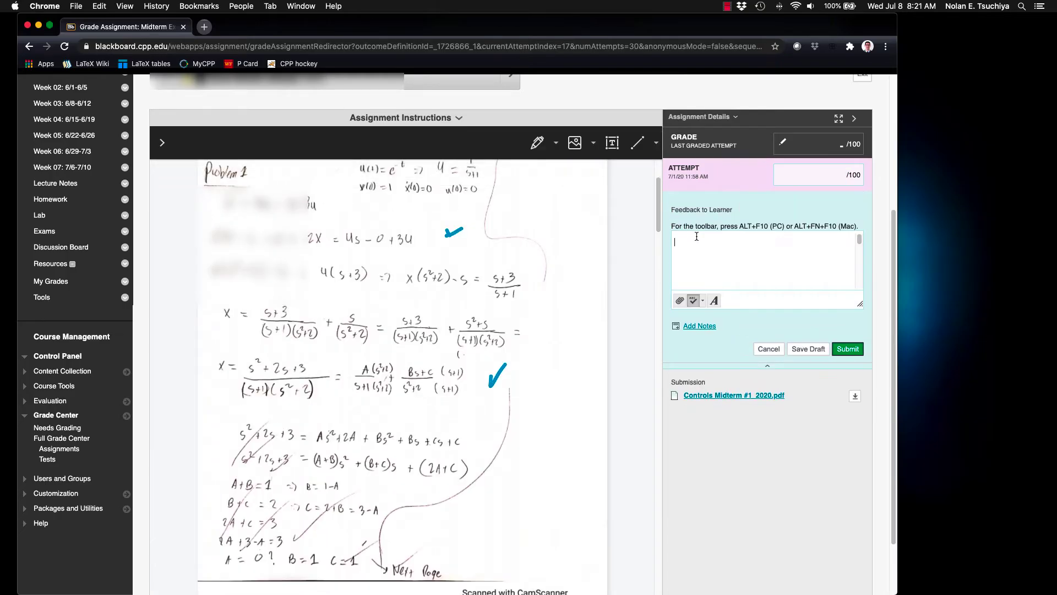
text(1: 20/20)
click(807, 350)
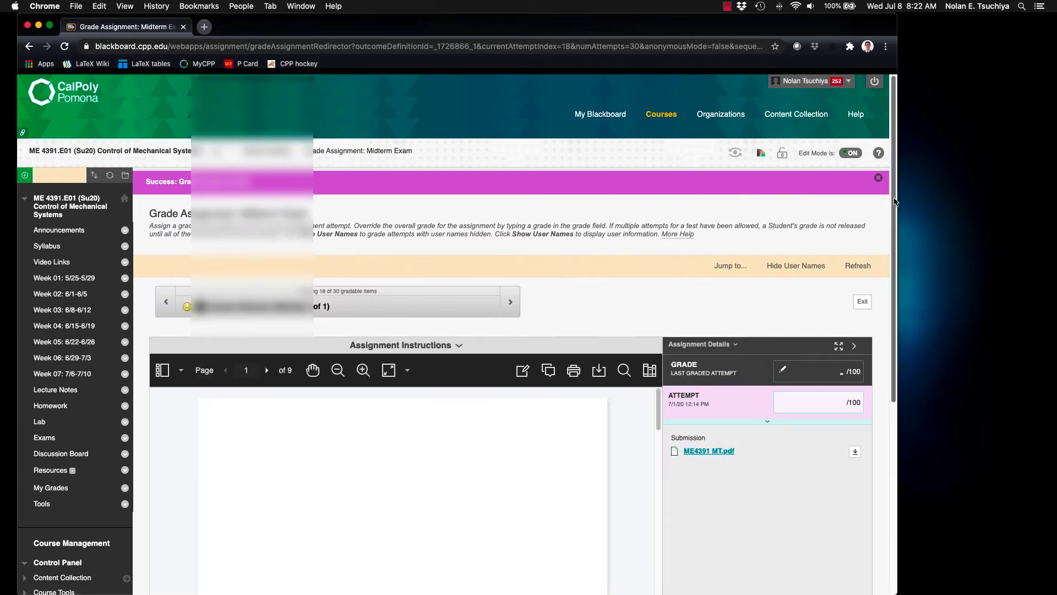
Step: Draw a check mark beside the signed honesty statement on the first page of the next student's exam
drag(895, 200, 892, 338)
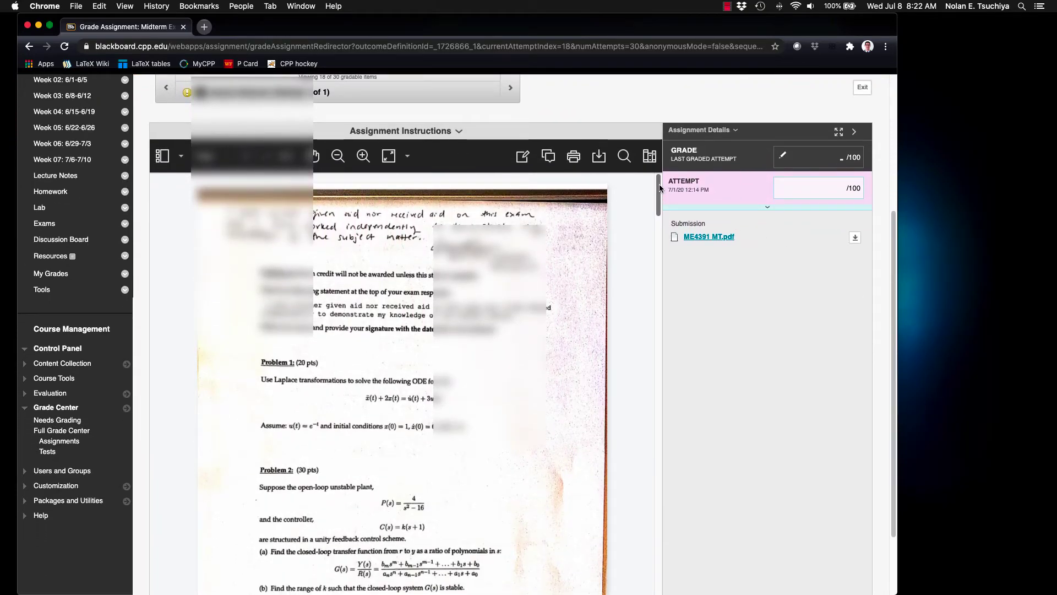
click(523, 156)
click(539, 157)
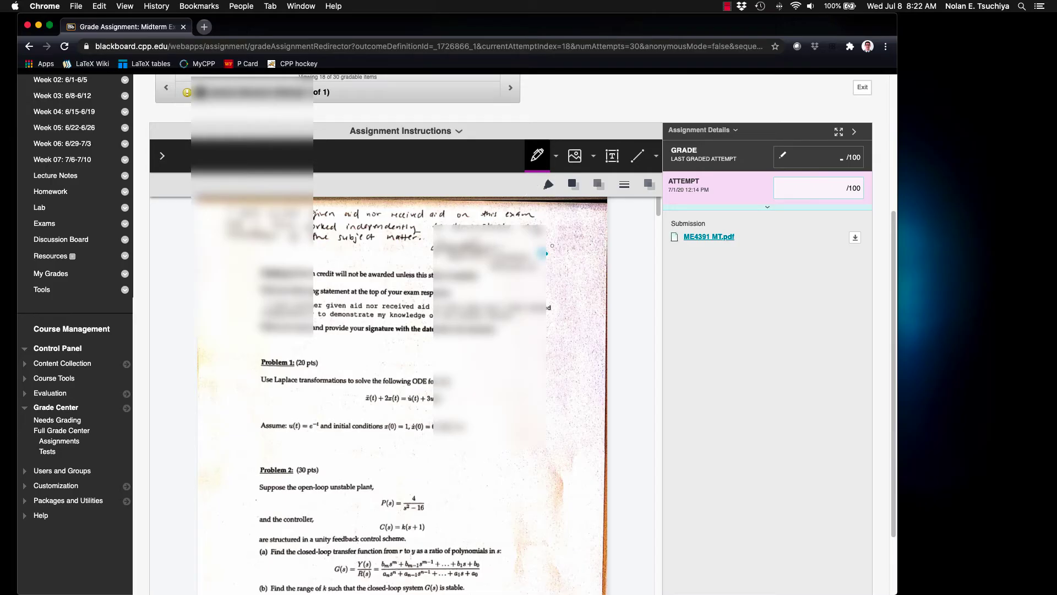
drag(552, 246, 564, 235)
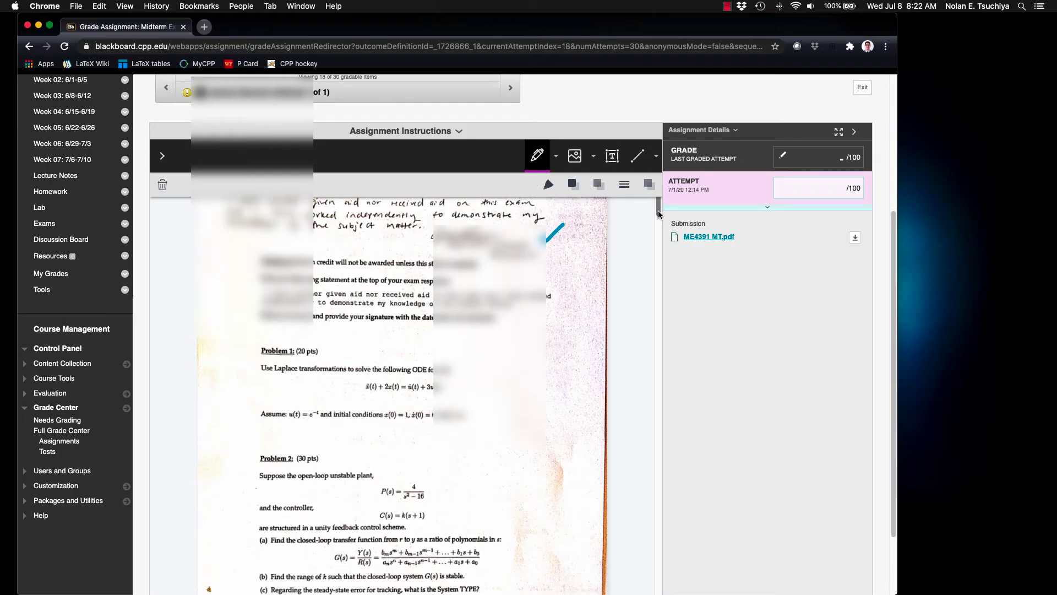
Step: Annotate Problem 1 with a check mark, an arrow, the notes "first rationalize", "PFE" and "get coeffs", and an X beside the boxed answer
drag(658, 212, 653, 263)
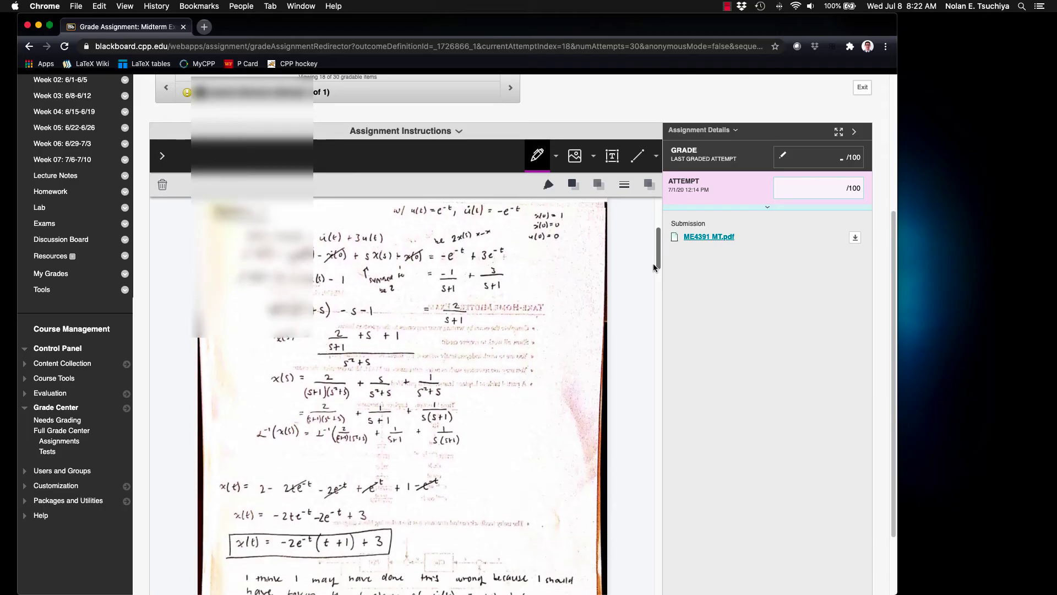
click(539, 156)
click(539, 156)
drag(515, 267, 527, 256)
drag(434, 338, 600, 380)
drag(456, 458, 567, 445)
click(429, 467)
click(469, 427)
drag(481, 417, 520, 424)
Step: Enter "1: 12/20" as feedback to the learner and save the grading as a draft
click(767, 207)
click(763, 270)
text(1: 12/20)
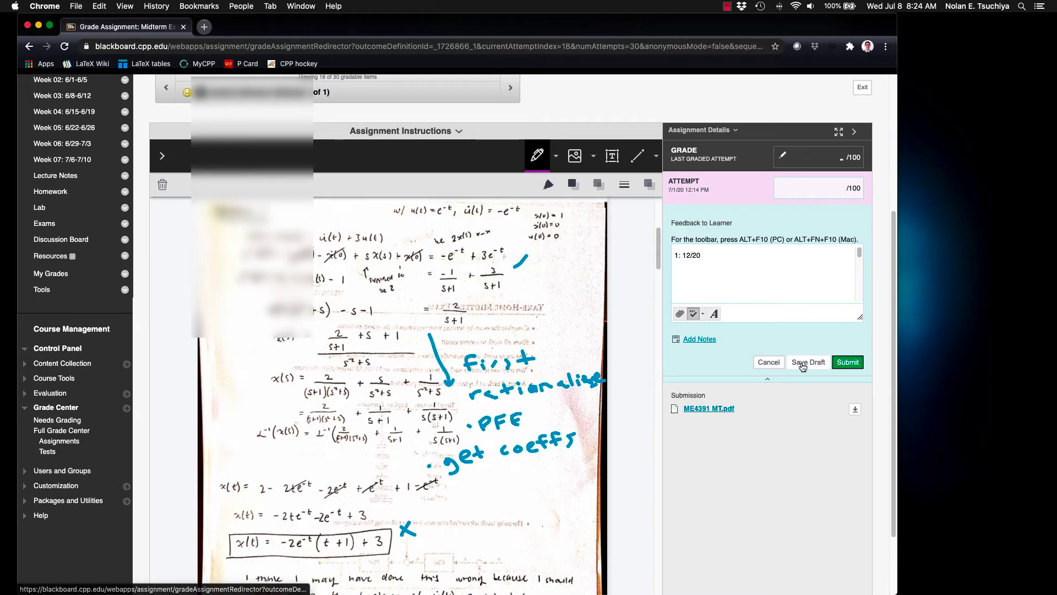
click(809, 362)
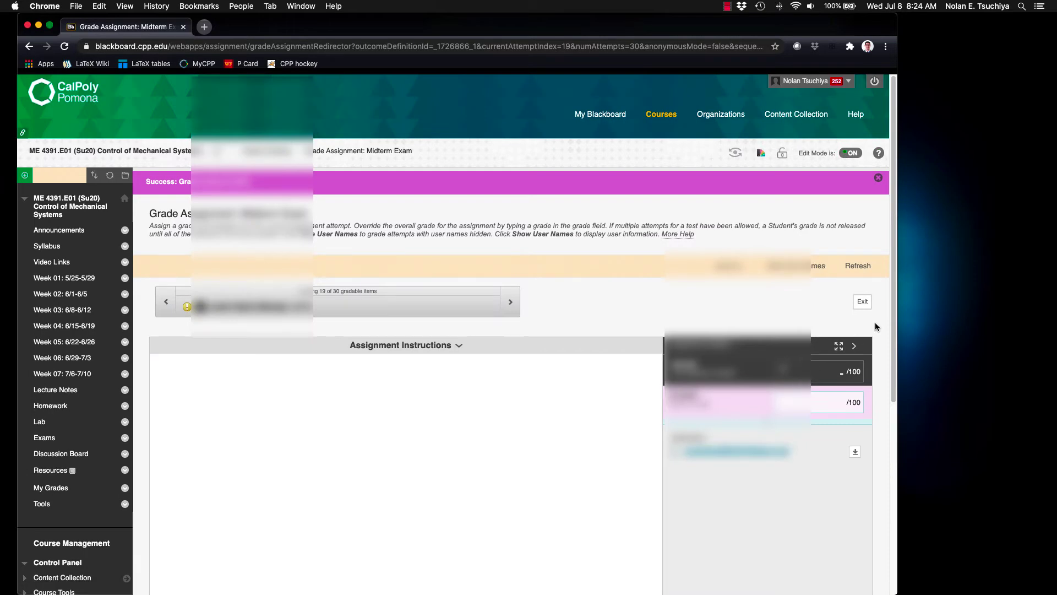
scroll(896, 365, down, 4)
scroll(895, 364, down, 4)
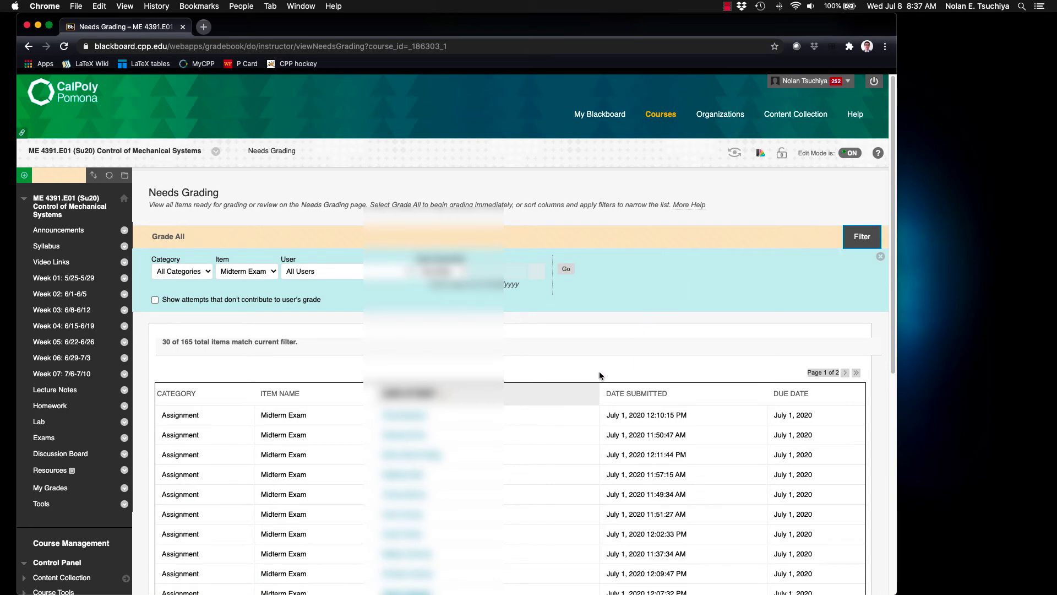
Step: Open the first listed student's Midterm Exam attempt for grading and bring up Problem 2 in the submitted PDF
scroll(893, 336, down, 2)
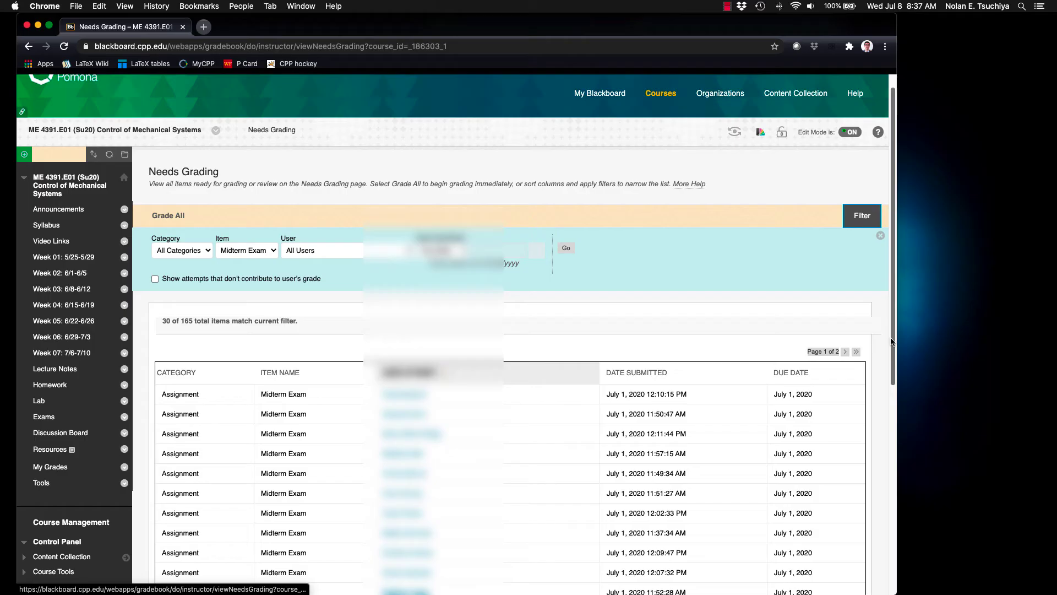
scroll(893, 341, down, 6)
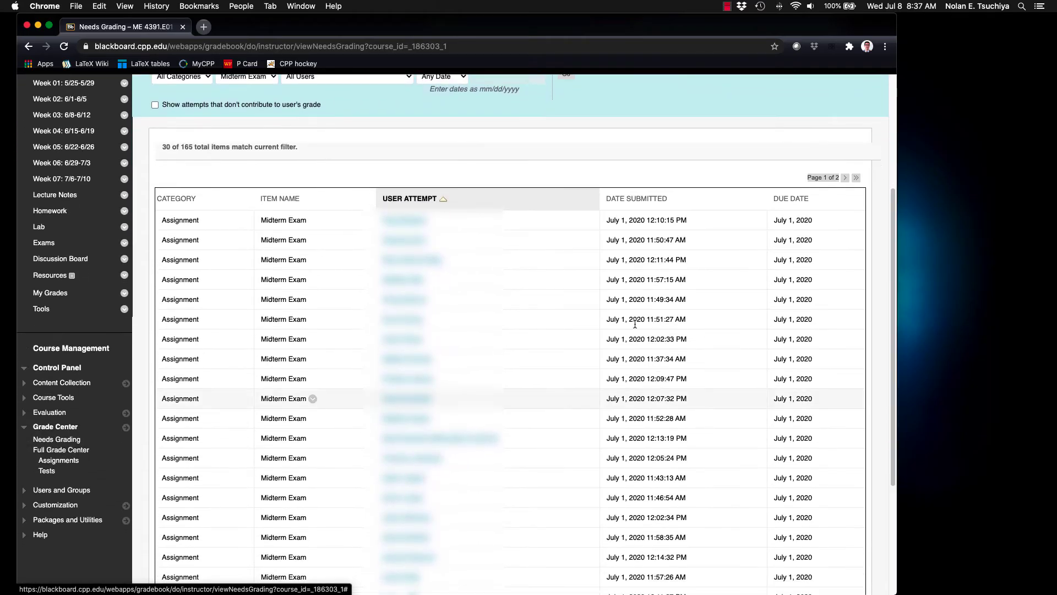
click(416, 222)
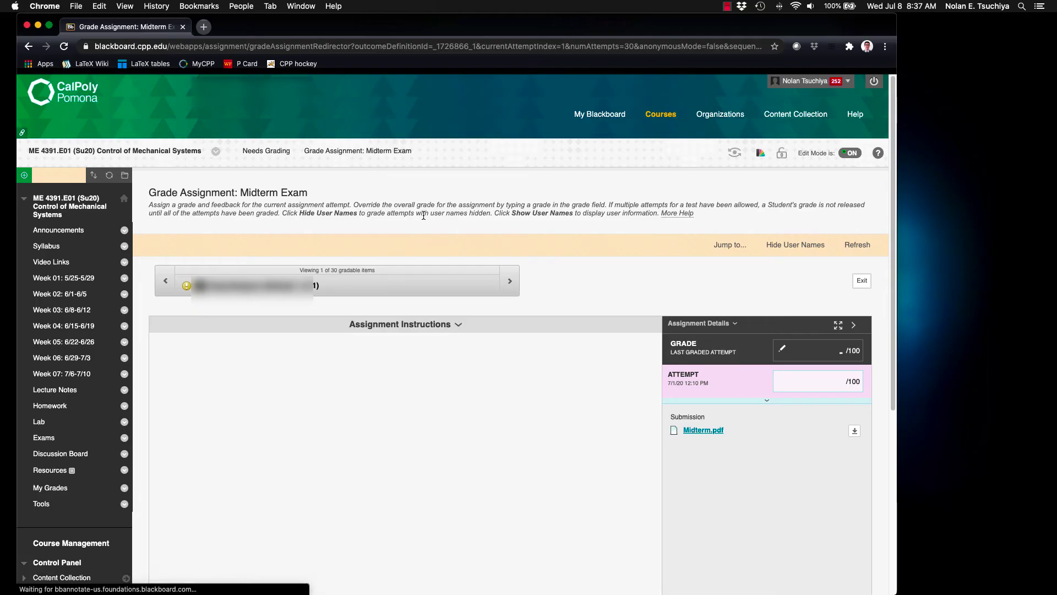
scroll(659, 347, down, 4)
scroll(659, 347, down, 1)
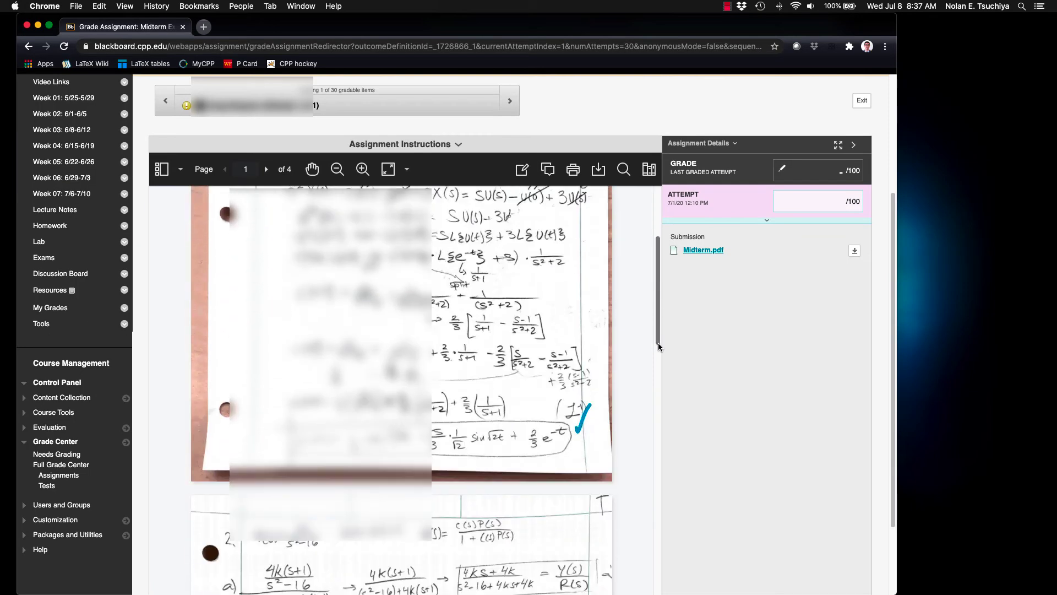
scroll(659, 347, down, 1)
scroll(664, 334, down, 2)
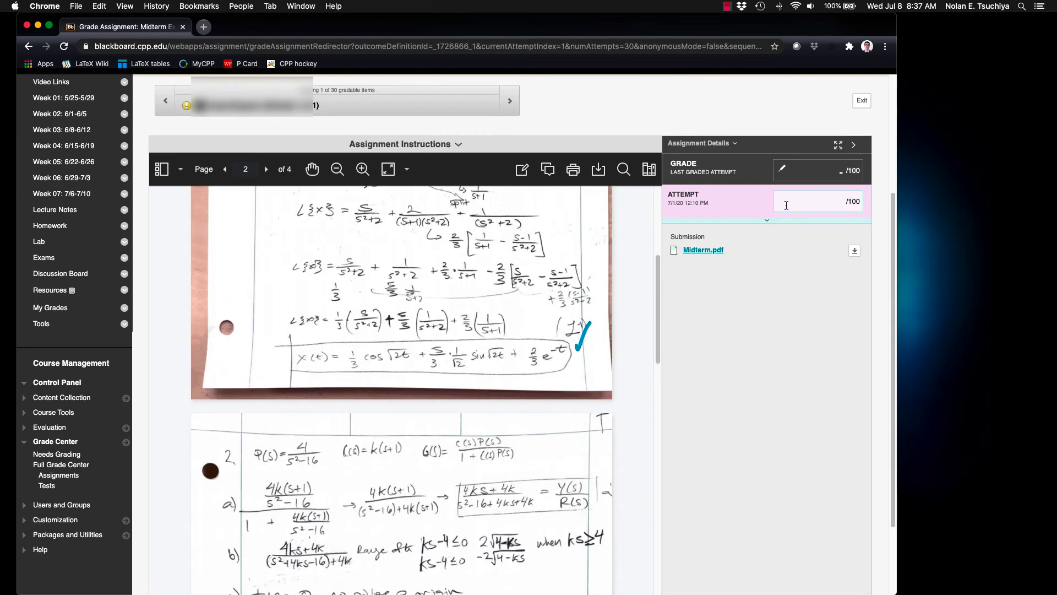
Step: Open the attempt's learner feedback for editing alongside the Problem 2 work
click(788, 202)
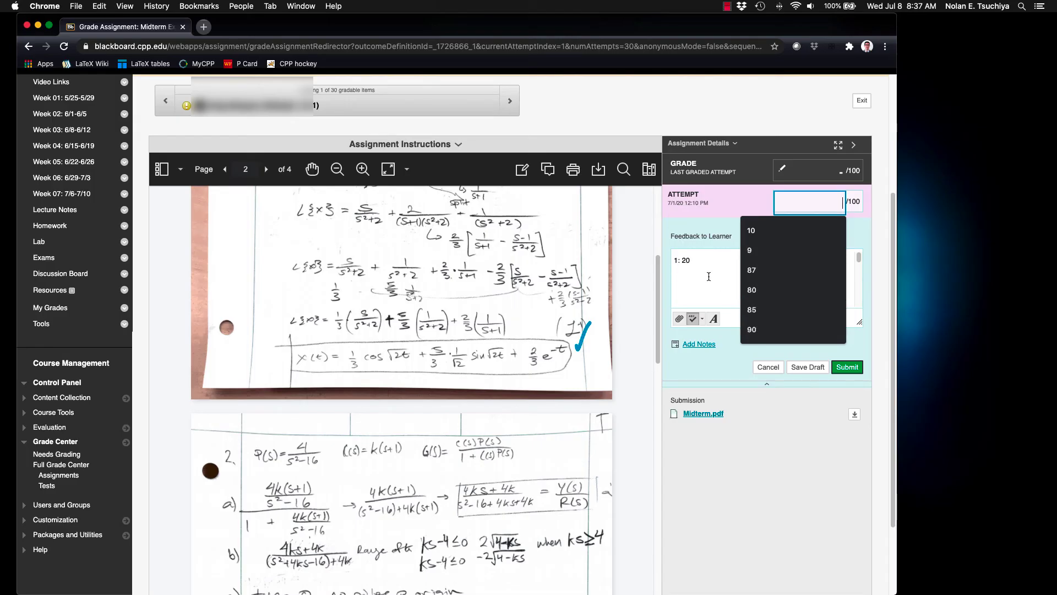
click(709, 276)
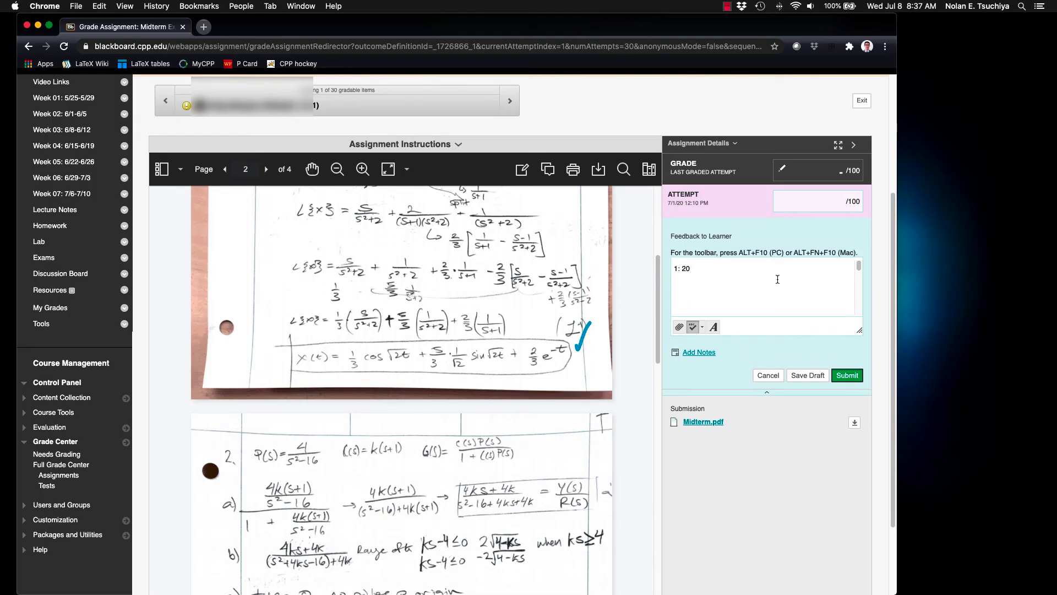
scroll(885, 362, down, 4)
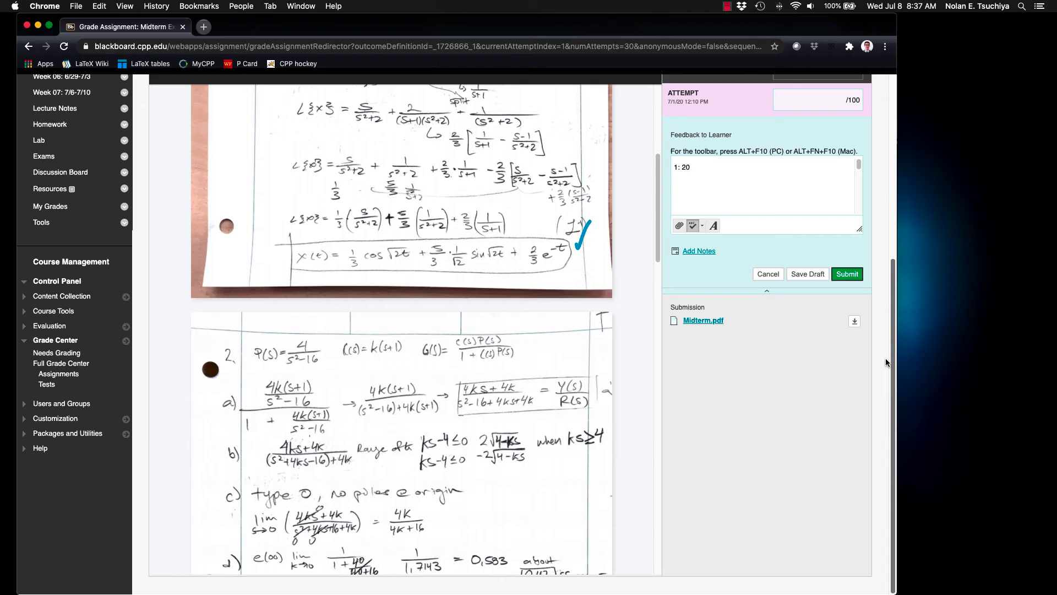
scroll(885, 362, up, 3)
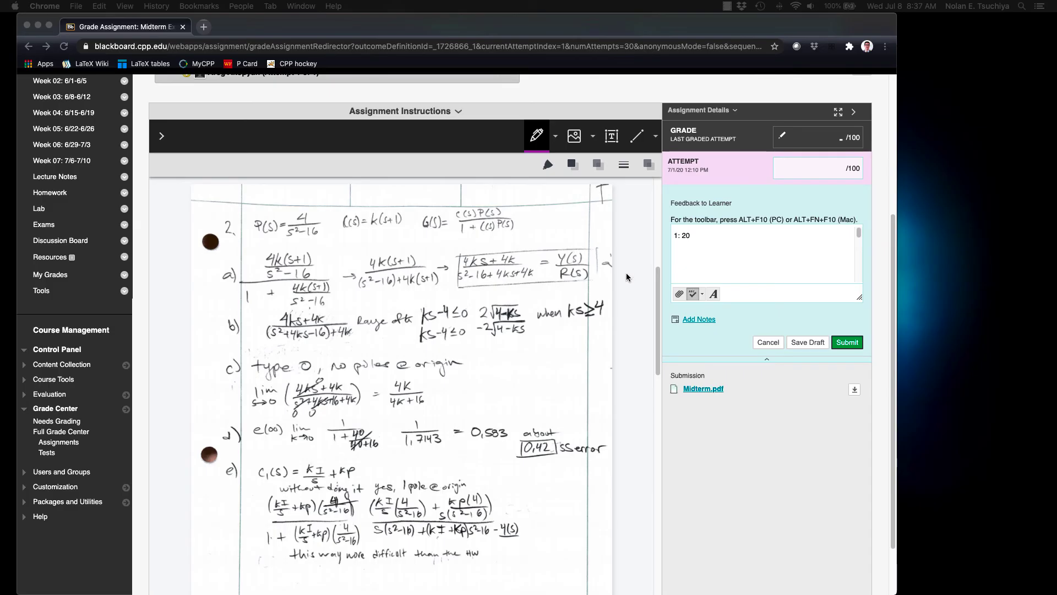
Step: Annotate Problem 2 part b by circling "ks≥4", writing "express as polynomial", and drawing an arrow to the denominator
mouse_move(548, 232)
mouse_down()
mouse_move(572, 219)
mouse_move(575, 239)
mouse_up()
click(537, 136)
scroll(593, 284, down, 1)
scroll(586, 315, down, 1)
click(536, 136)
mouse_move(482, 293)
mouse_down()
mouse_move(542, 292)
mouse_move(479, 322)
mouse_move(600, 315)
mouse_up()
mouse_move(467, 296)
mouse_down()
mouse_move(337, 289)
mouse_move(343, 297)
mouse_up()
Step: Underline "type 0" in part c and draw check marks beside it and beside the limit result
click(537, 137)
click(537, 136)
drag(255, 273, 326, 278)
drag(229, 287, 249, 273)
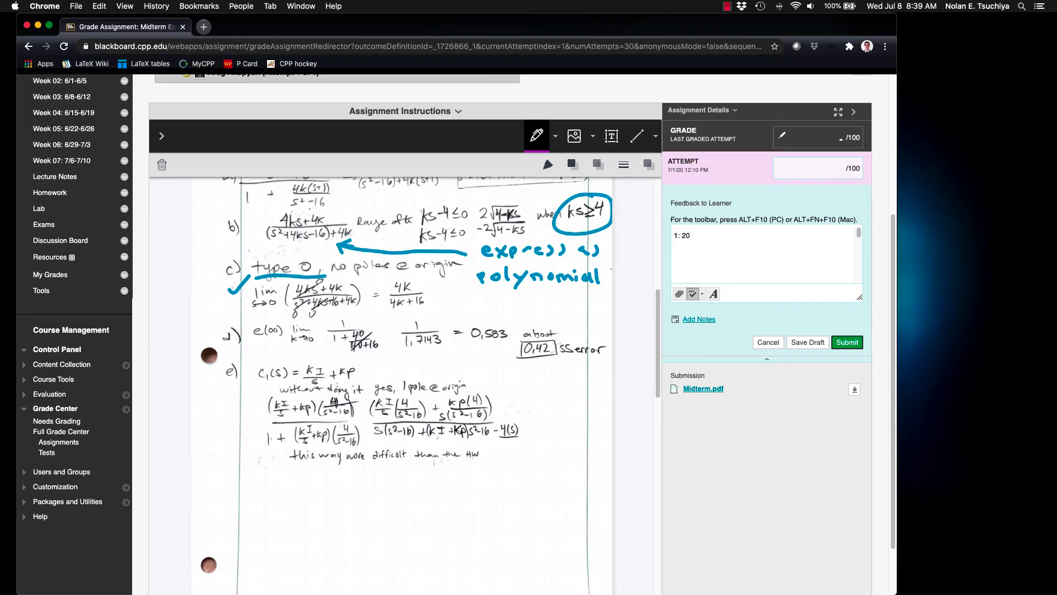
drag(435, 302, 449, 290)
scroll(441, 303, down, 2)
click(537, 136)
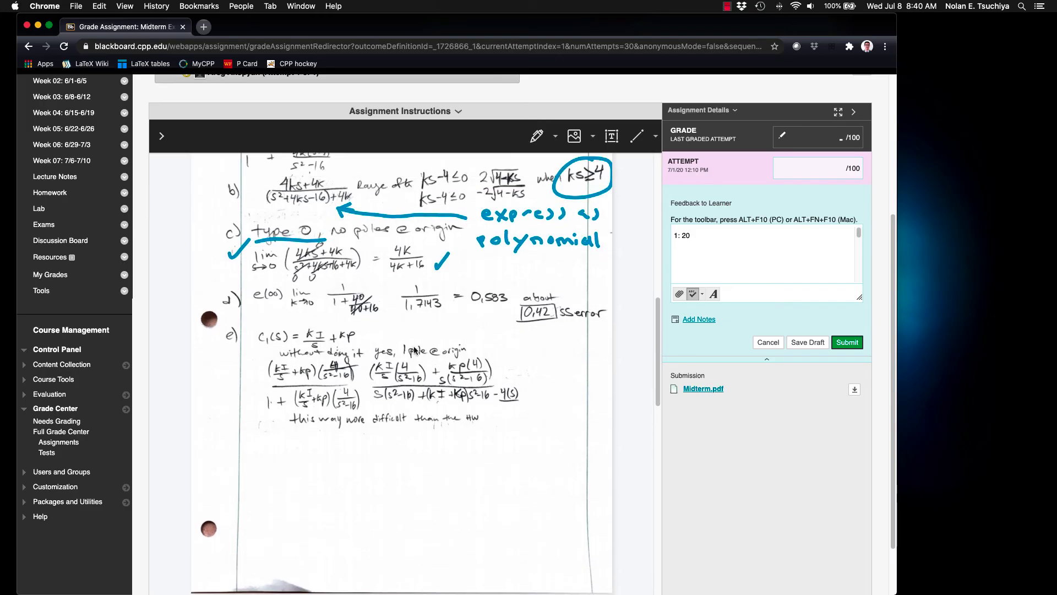
Step: Underline the "yes, 1 pole @ origin" line in part e and draw a check mark above it
click(537, 136)
drag(287, 360, 480, 360)
drag(425, 333, 444, 317)
click(537, 136)
Step: Handwrite "part f ?" with the f circled in the blank space below part e
scroll(291, 432, up, 1)
click(537, 137)
drag(282, 479, 272, 498)
drag(268, 489, 282, 487)
drag(276, 468, 268, 472)
drag(304, 472, 316, 486)
mouse_move(195, 500)
mouse_down()
mouse_move(201, 513)
mouse_move(222, 499)
mouse_up()
drag(239, 478, 245, 491)
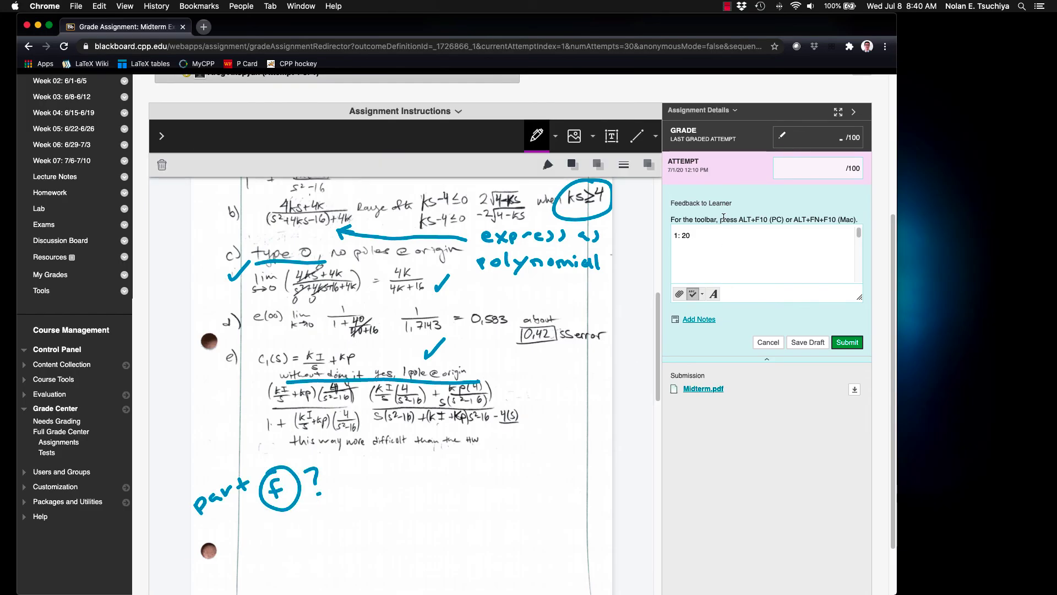